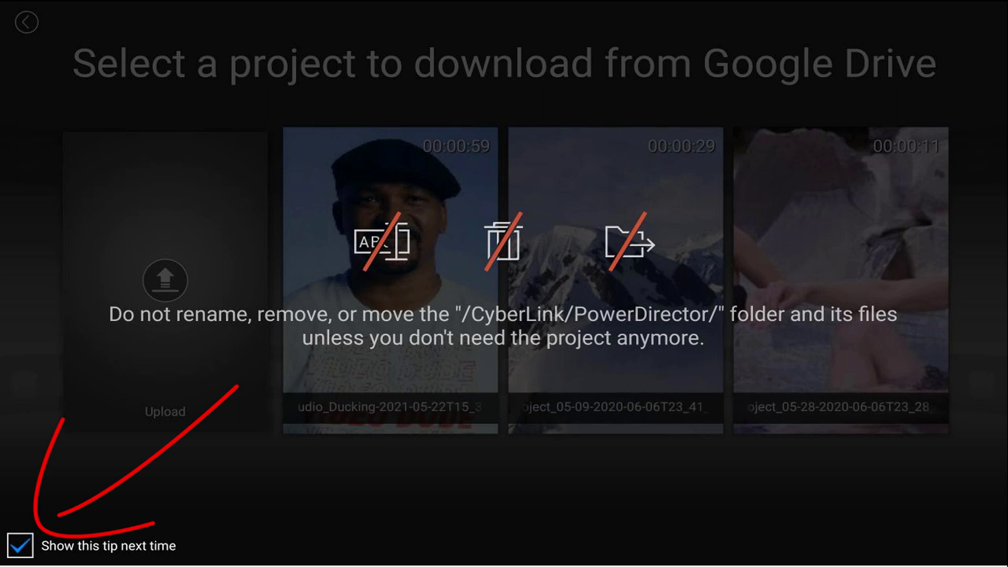
Turn off the project-folder tip so it no longer shows next time.
left_click(20, 546)
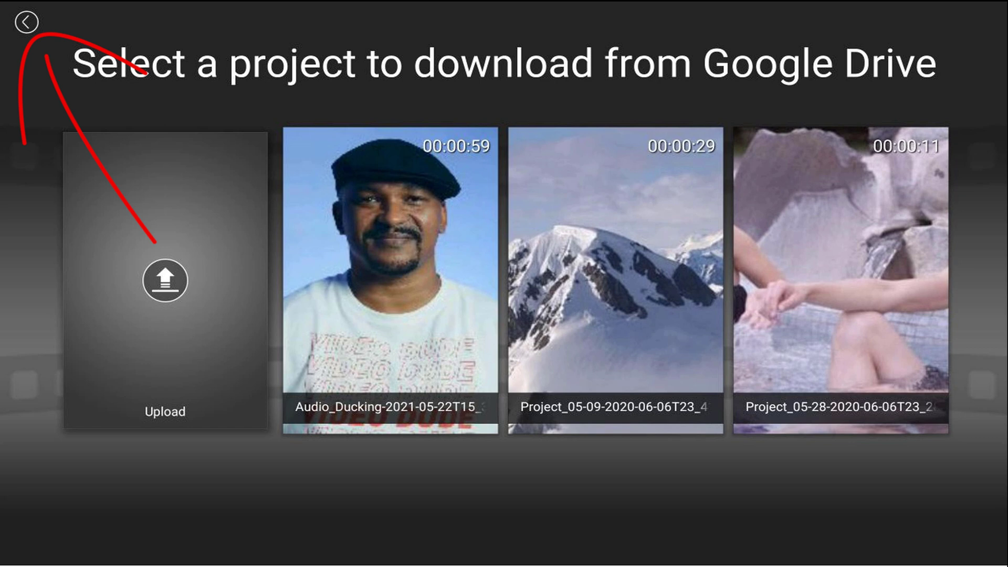
Go back to the home screen listing Audio Ducking, 8 Tips and Character Intro.
key("Escape")
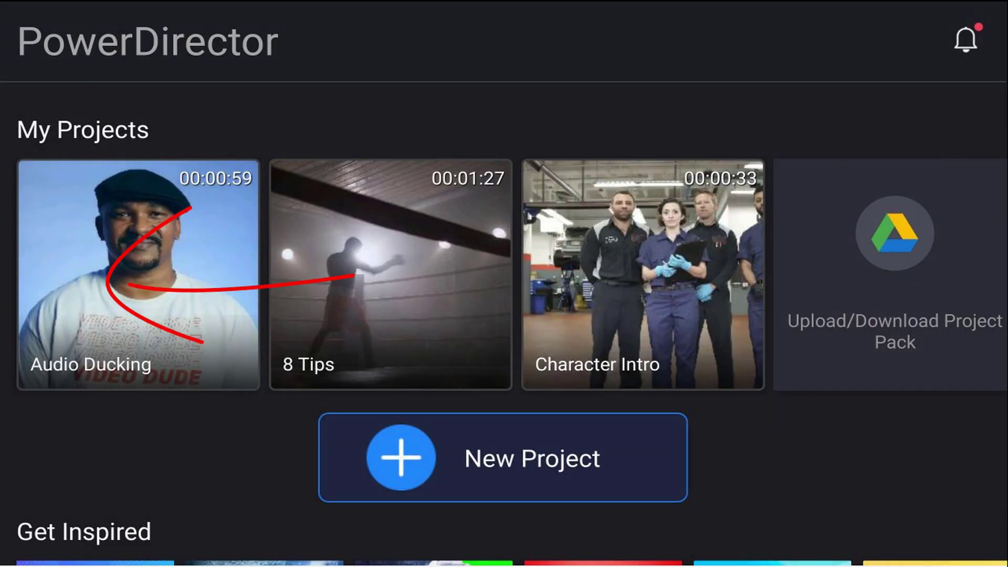
Delete the Audio Ducking project from the device and confirm with OK.
key("Return")
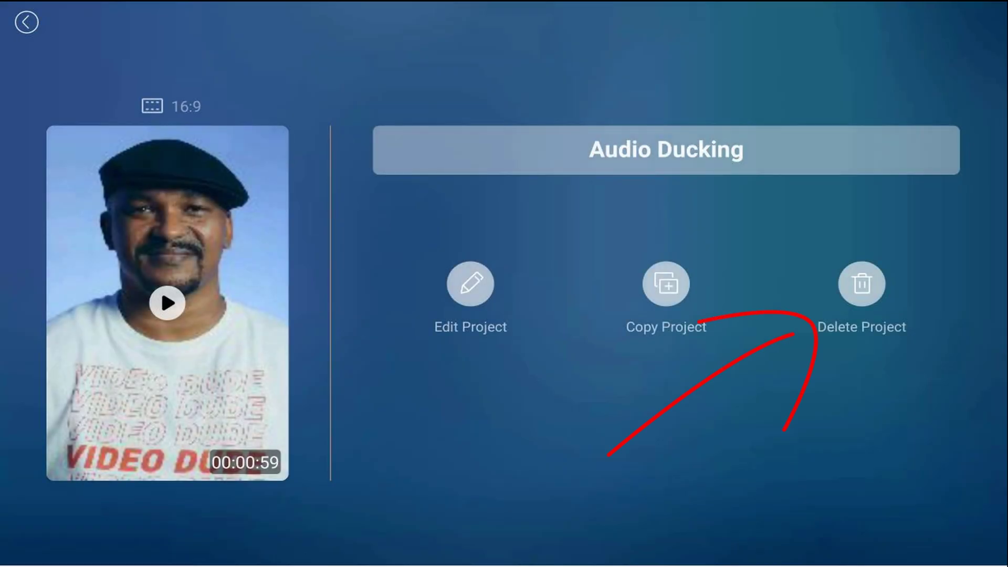
key("Return")
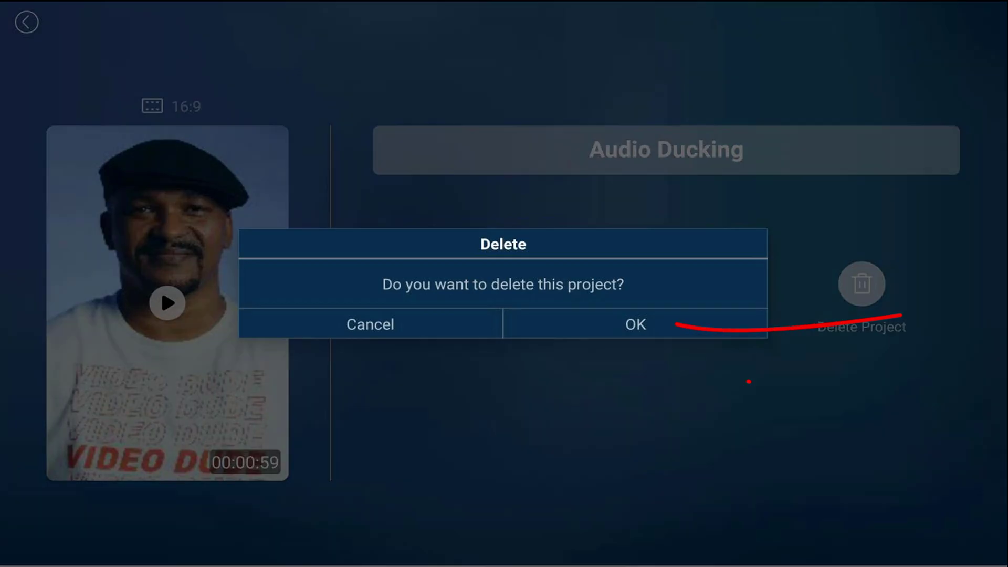
key("Return")
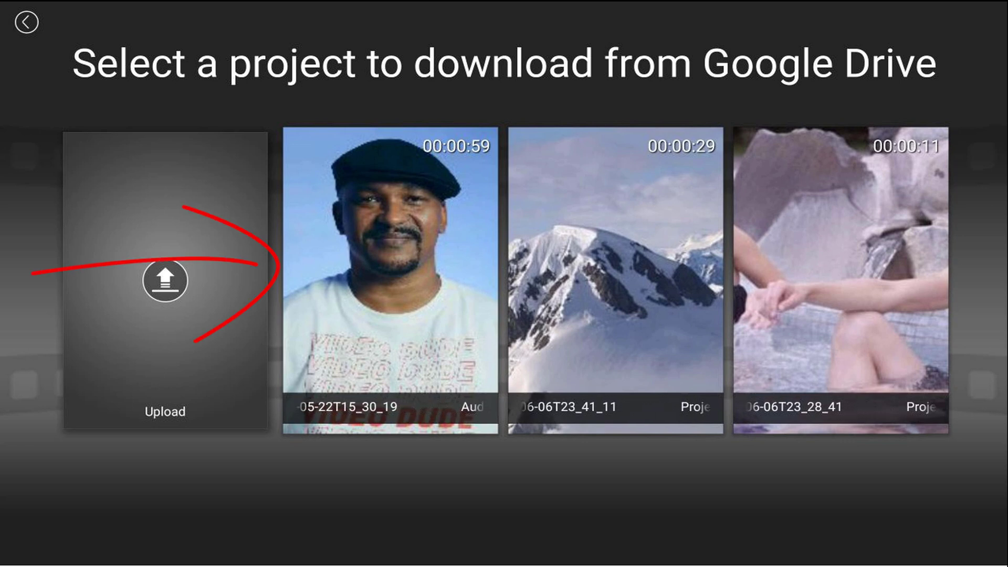
Download Audio_Ducking from Google Drive, acknowledge completion, and open the restored project's details.
left_click(390, 280)
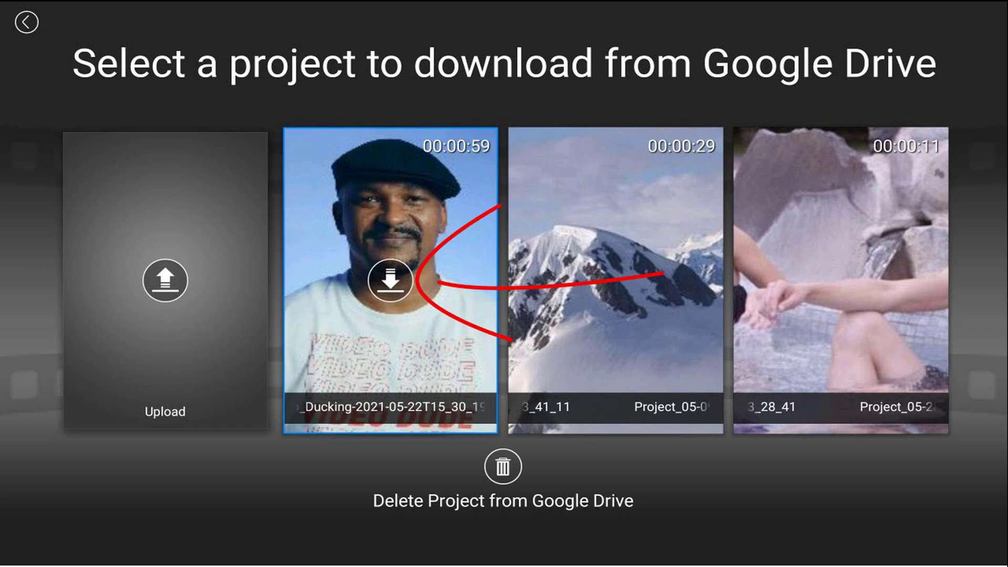
left_click(390, 279)
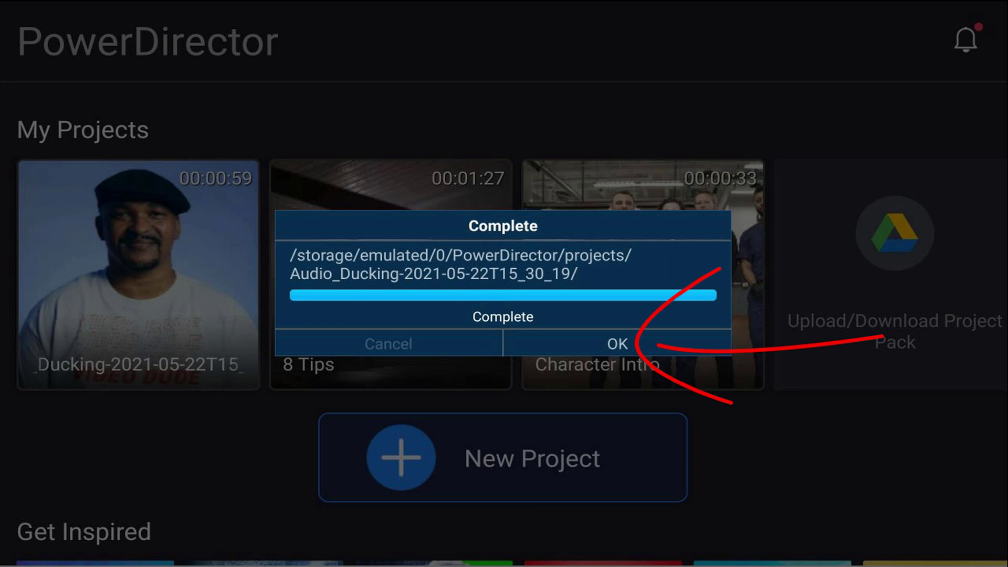
left_click(617, 344)
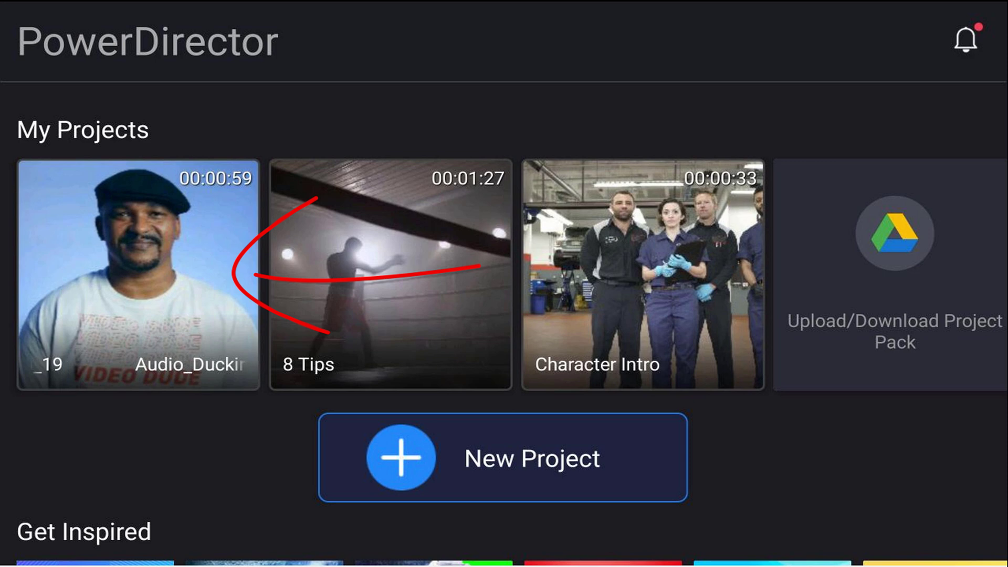
left_click(104, 275)
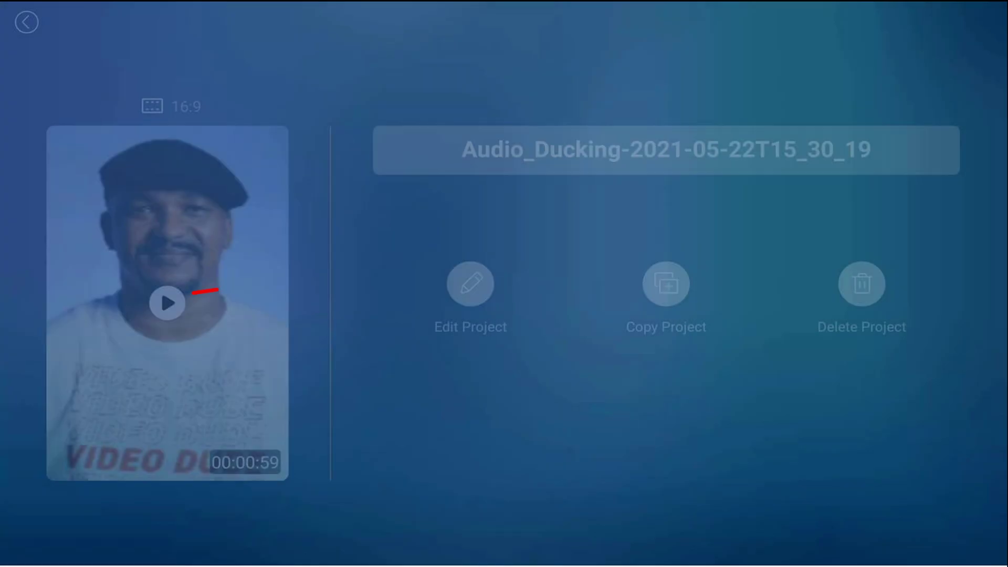
Start editing the restored Audio_Ducking-2021-05-22T15_30_19 project.
left_click(470, 290)
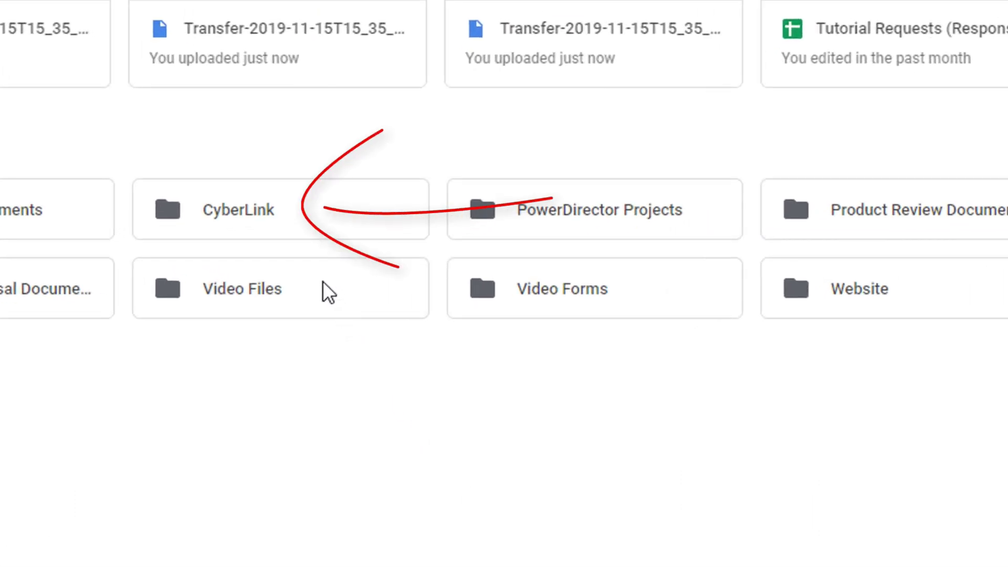
Open Transfer-2019-11-15T15_35_32.zip from CyberLink > PowerDirector with ZIP Extractor.
double_click(258, 212)
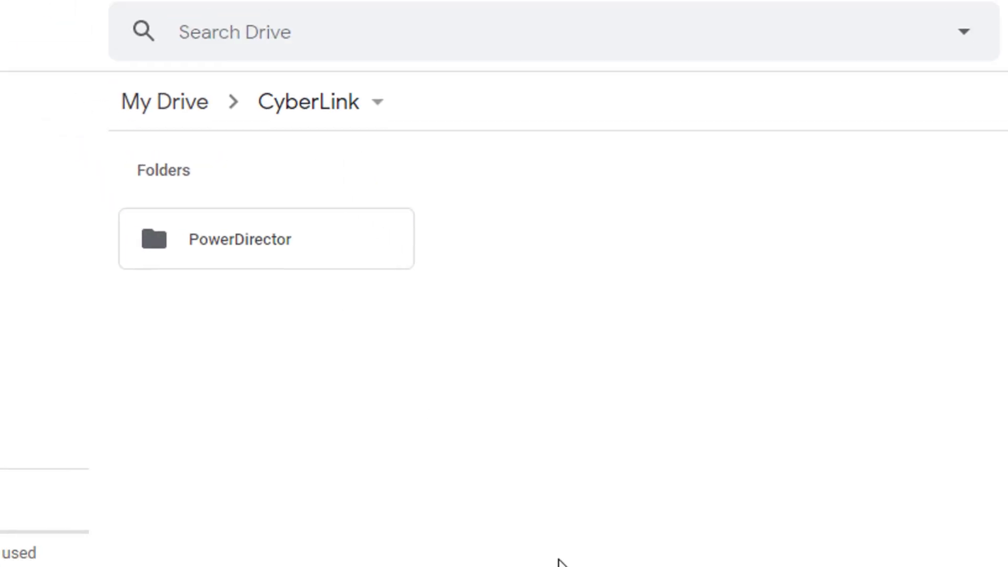
double_click(249, 237)
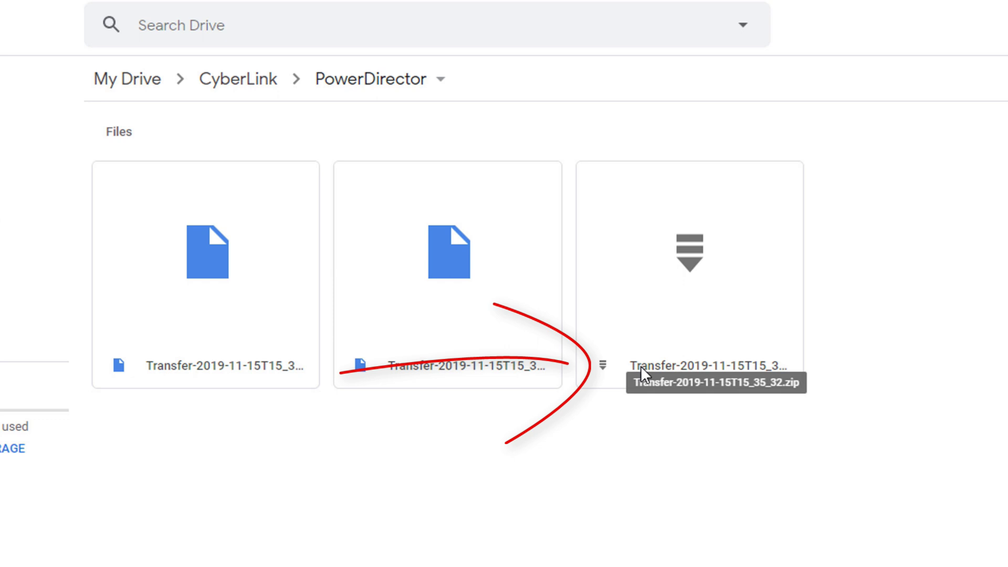
left_click(604, 374)
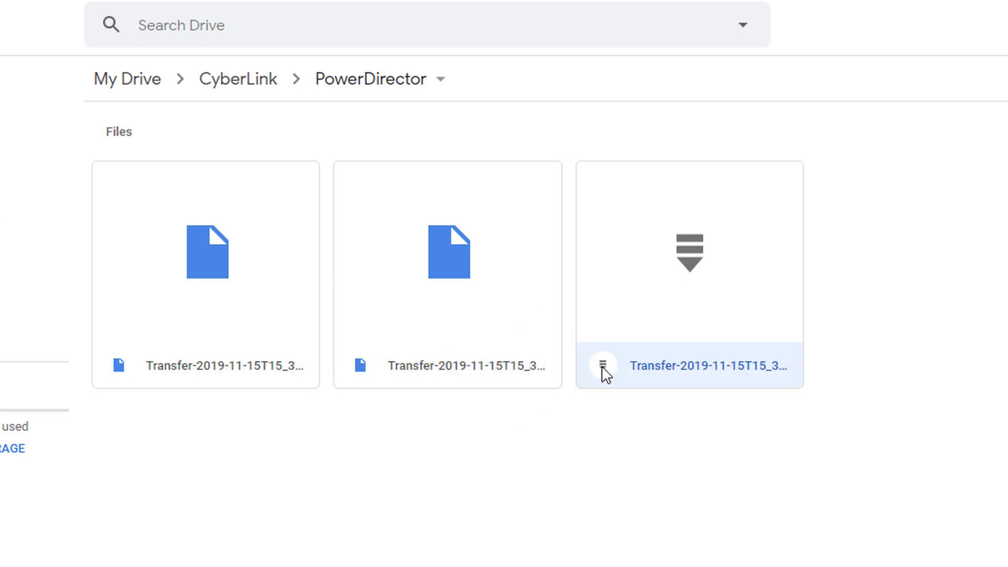
double_click(605, 374)
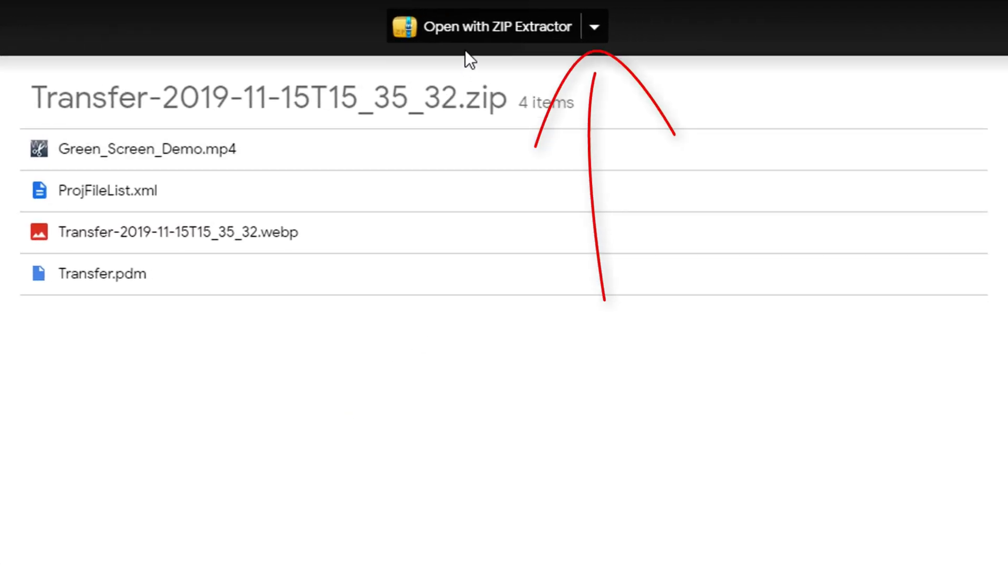
left_click(593, 29)
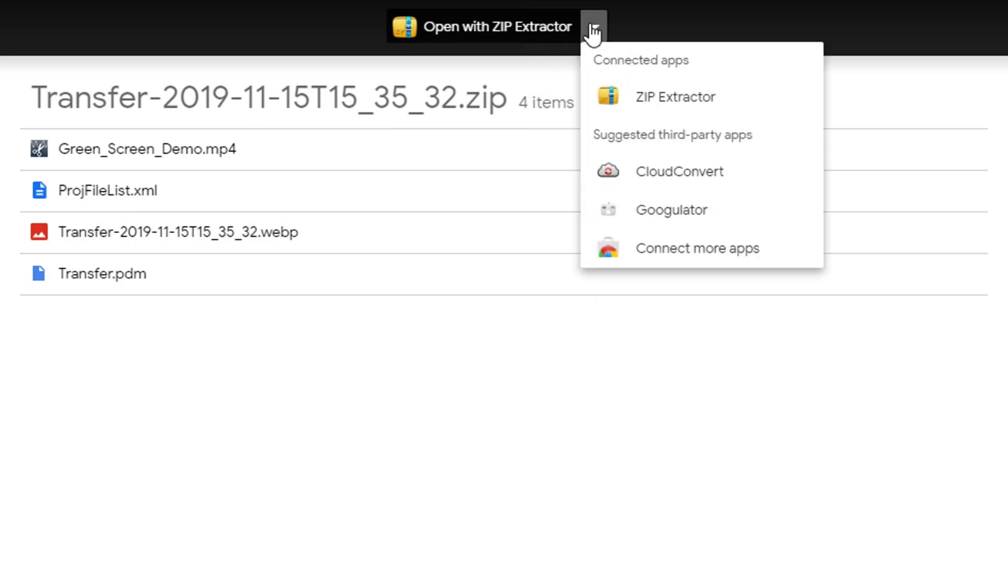
left_click(672, 100)
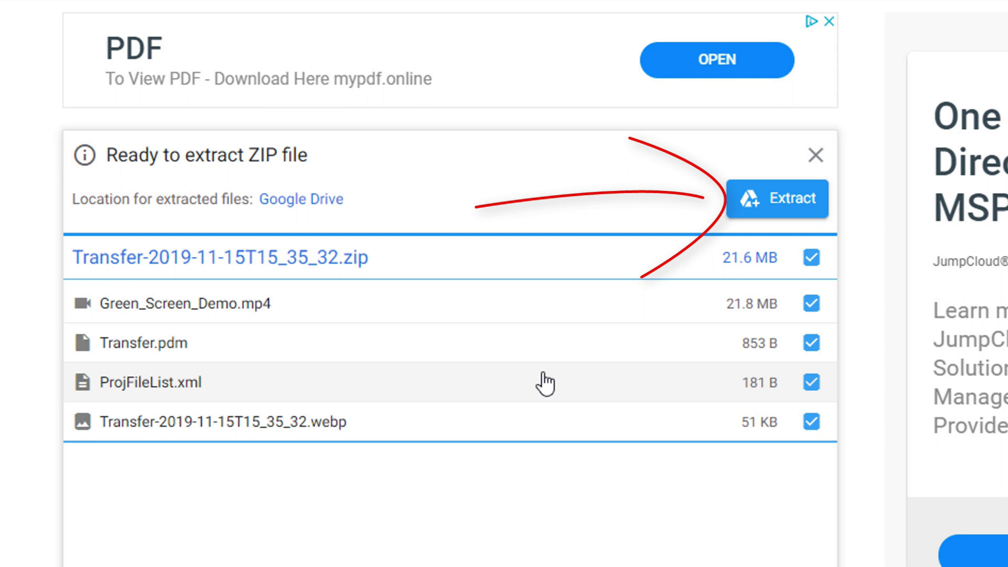
Extract all four zip files to Drive and view the Unzipped Files folder.
left_click(772, 209)
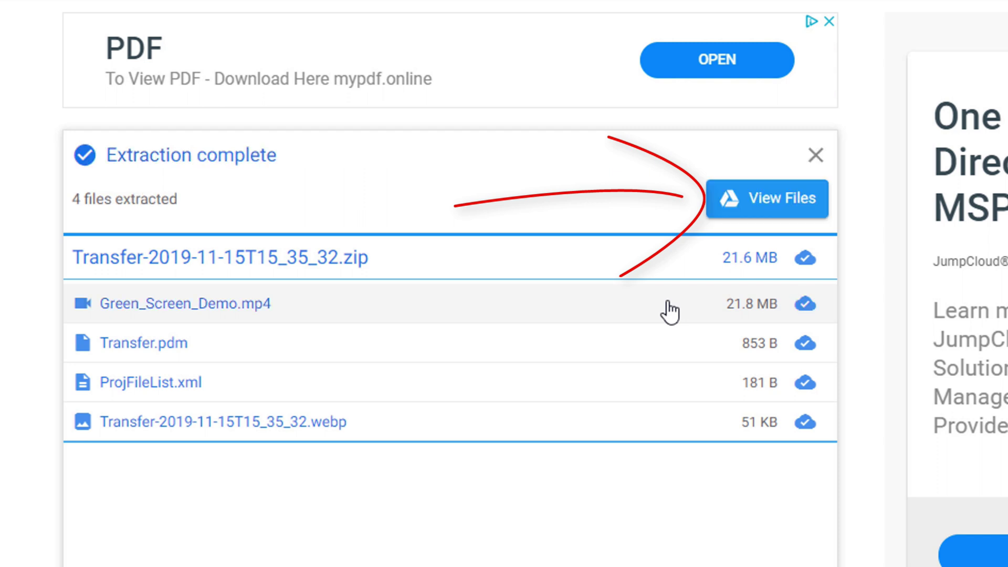
left_click(762, 204)
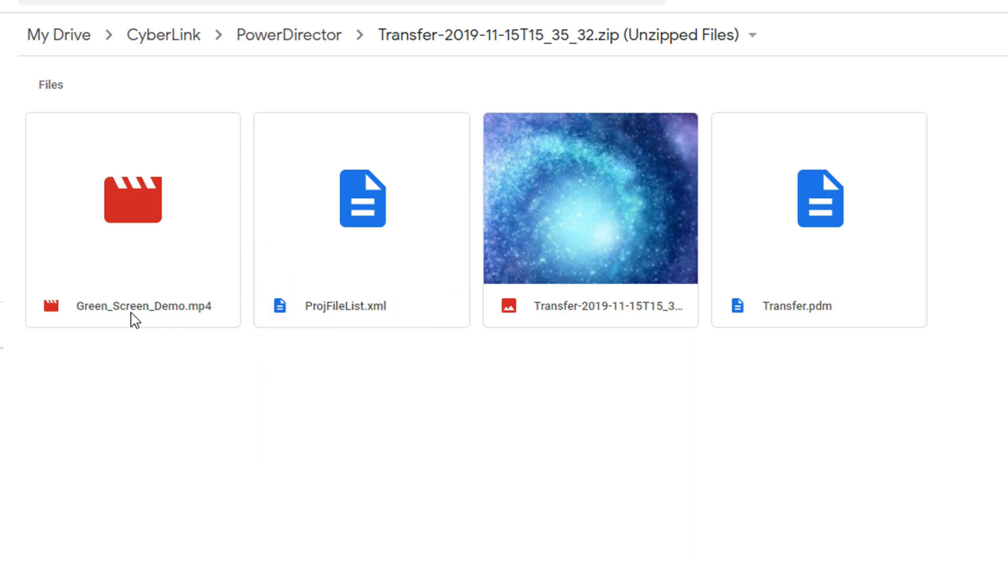
Download Green_Screen_Demo.mp4 from its preview, then close the preview.
double_click(145, 309)
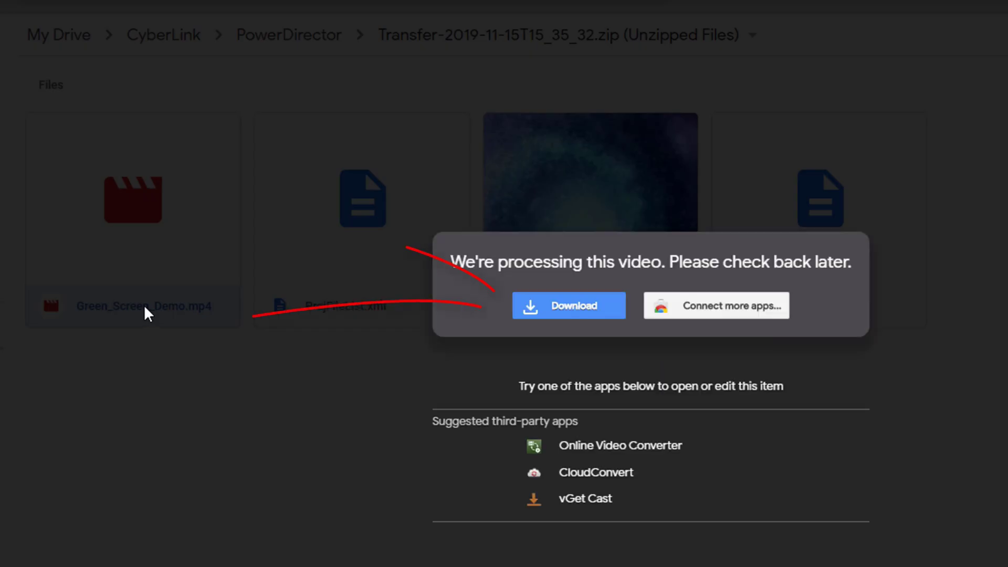
left_click(569, 306)
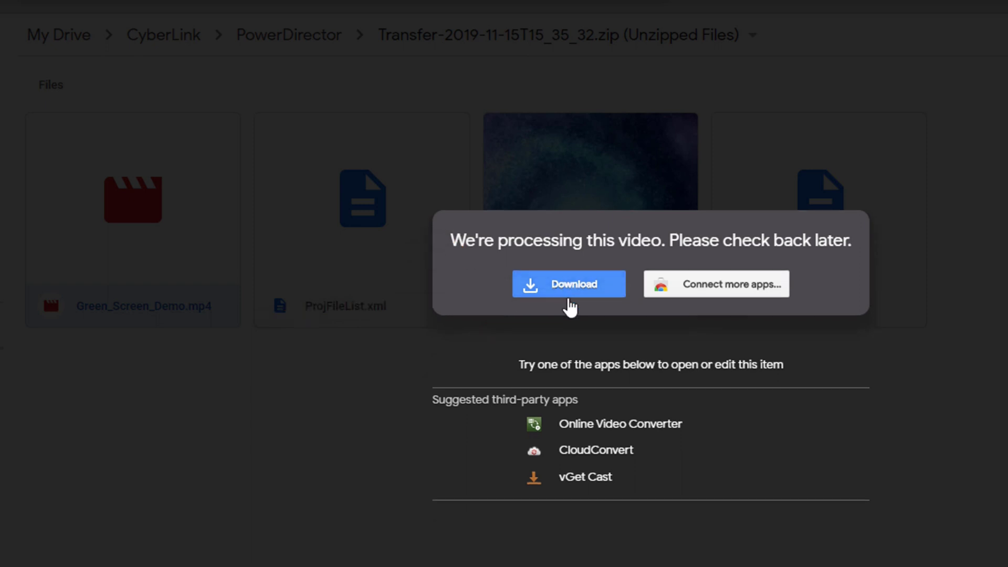
key("Escape")
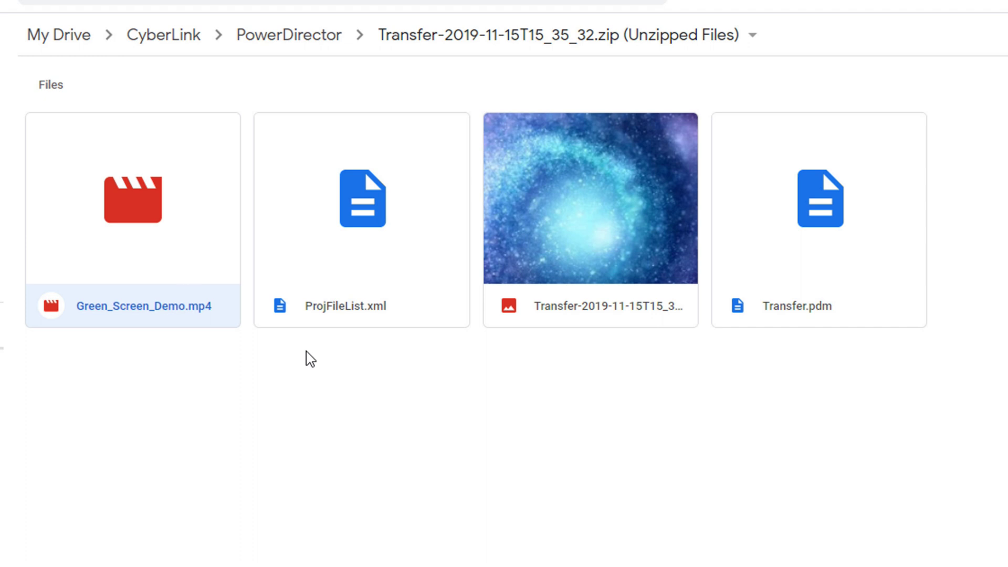
key("Right")
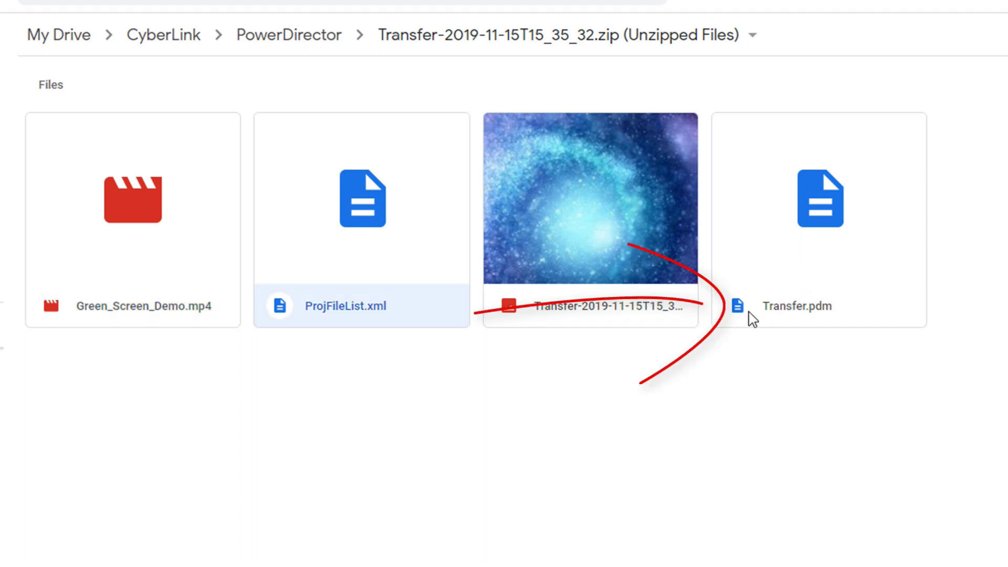
Download Transfer.pdm to the computer from its right-click menu.
left_click(772, 307)
right_click(770, 306)
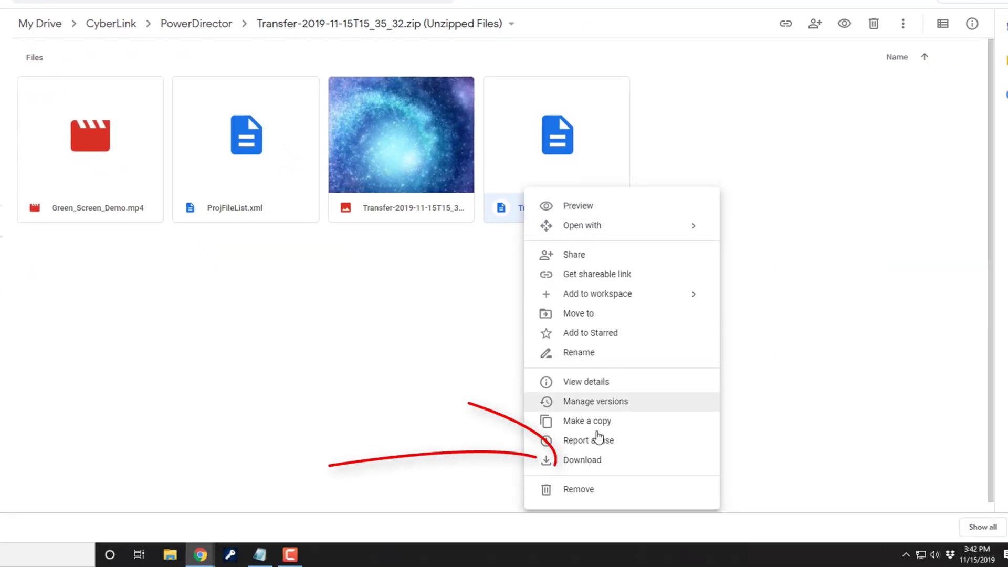
left_click(590, 462)
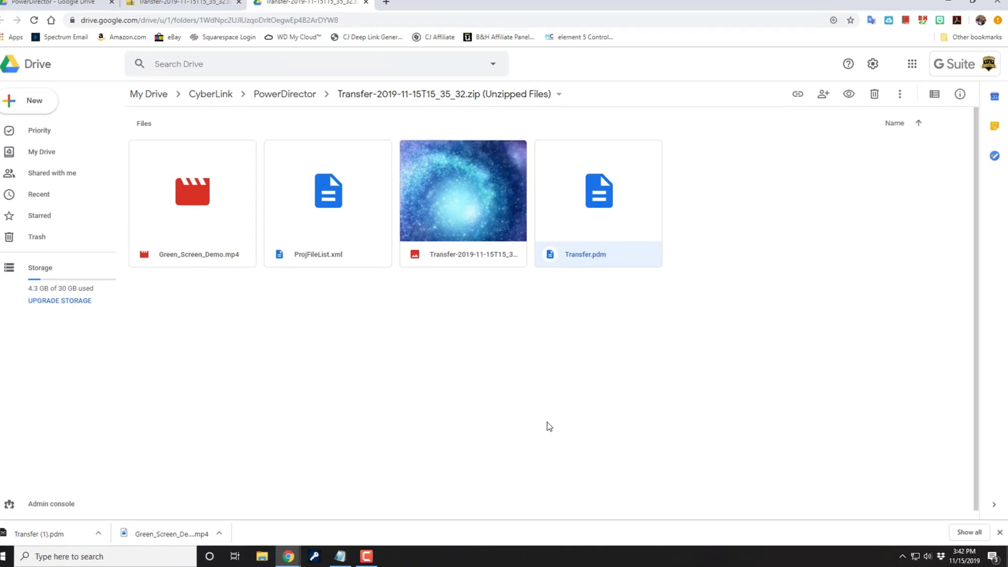
left_click(270, 557)
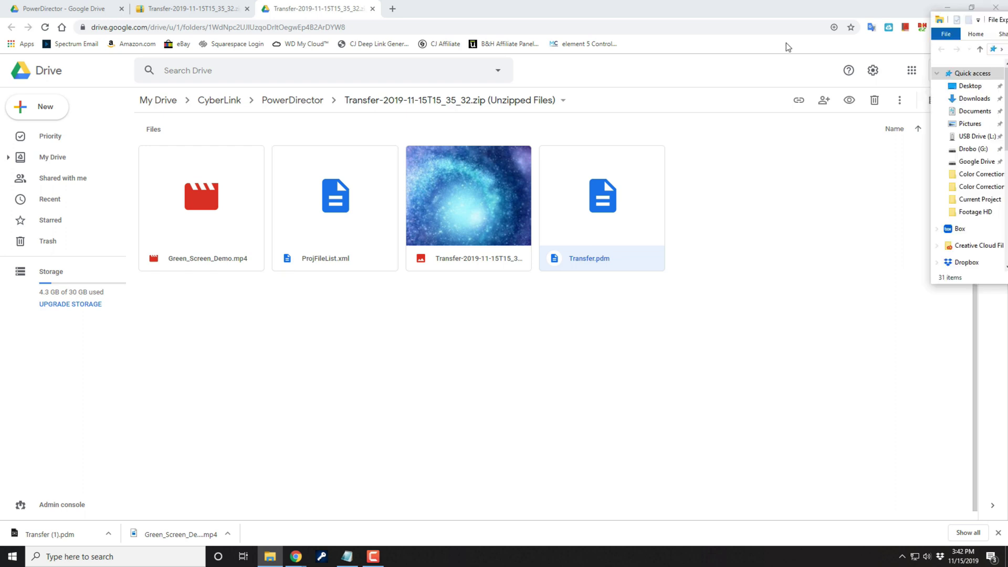
Maximize File Explorer and open Transfer (1).pdm from Downloads in PowerDirector.
double_click(516, 44)
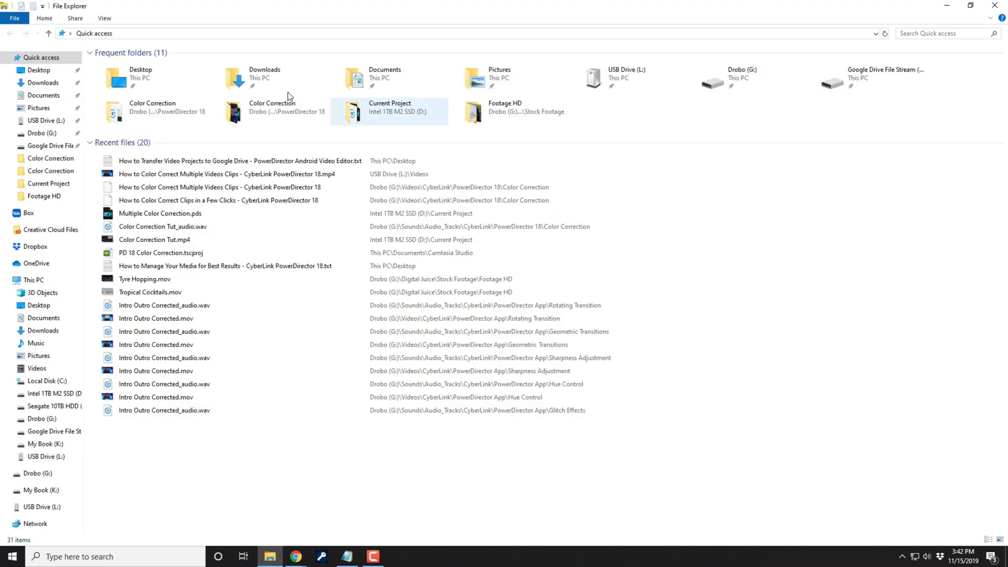
left_click(43, 83)
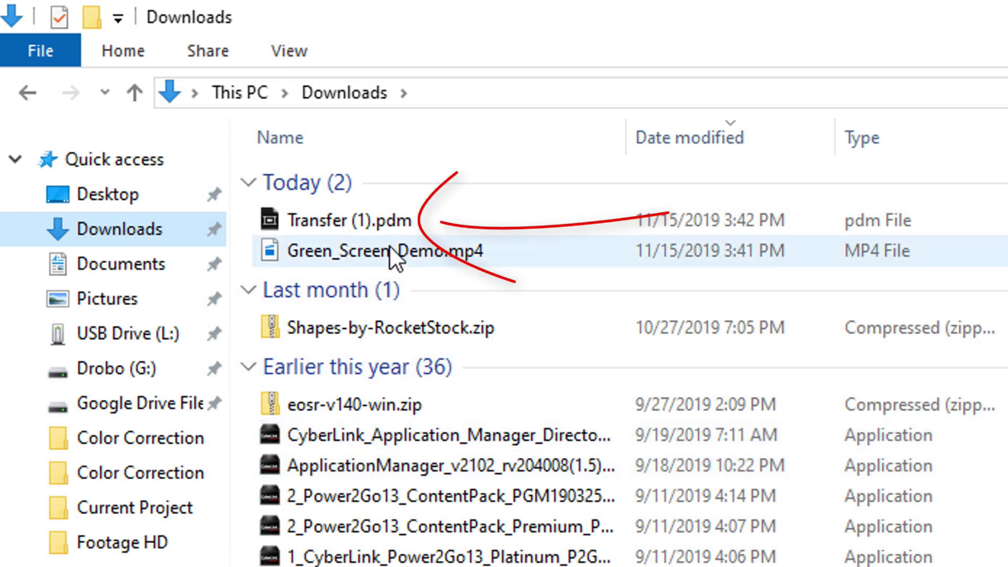
left_click(401, 216)
double_click(401, 216)
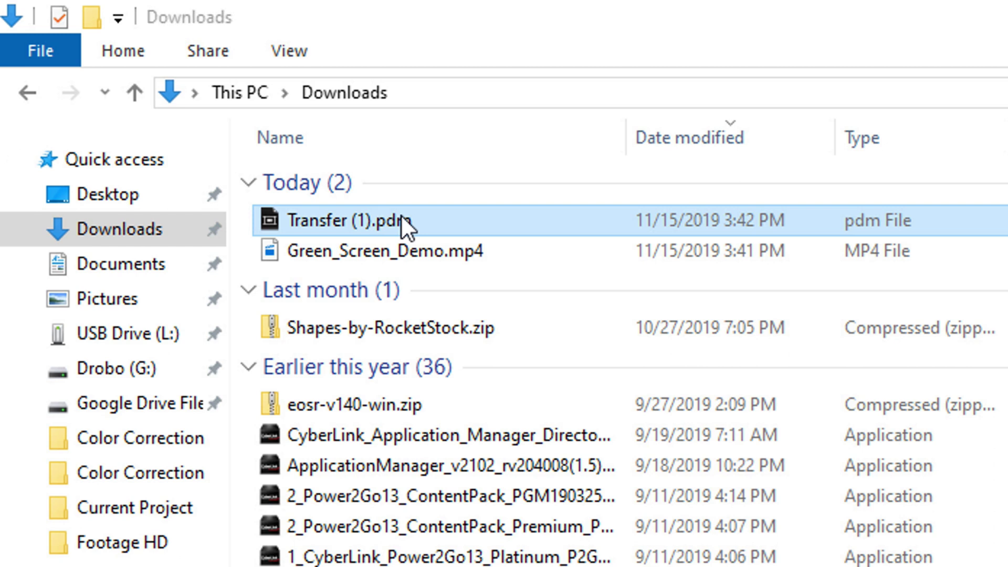